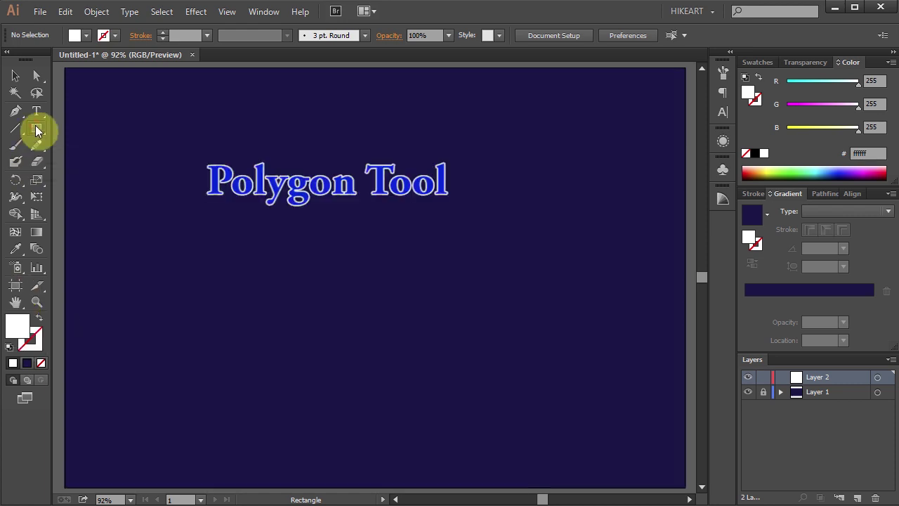
Draw a three-sided polygon with a 200 px radius in the middle of the artboard.
{"action": "mouse_move", "coordinate": [37, 127]}
{"action": "left_mouse_down"}
{"action": "mouse_move", "coordinate": [116, 181]}
{"action": "mouse_move", "coordinate": [146, 176]}
{"action": "left_mouse_up"}
{"action": "left_click_drag", "start_coordinate": [375, 278], "coordinate": [375, 358]}
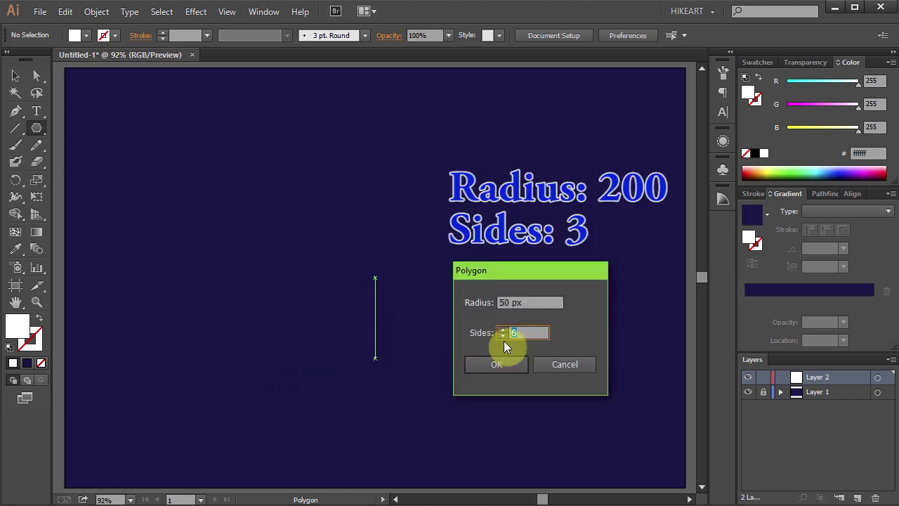
{"action": "double_click", "coordinate": [505, 302]}
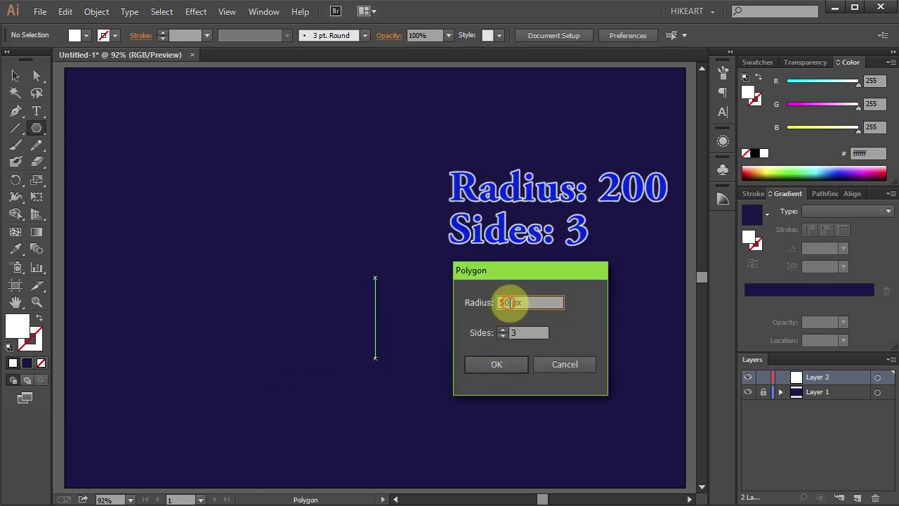
{"action": "type", "text": "200"}
{"action": "left_click", "coordinate": [509, 363]}
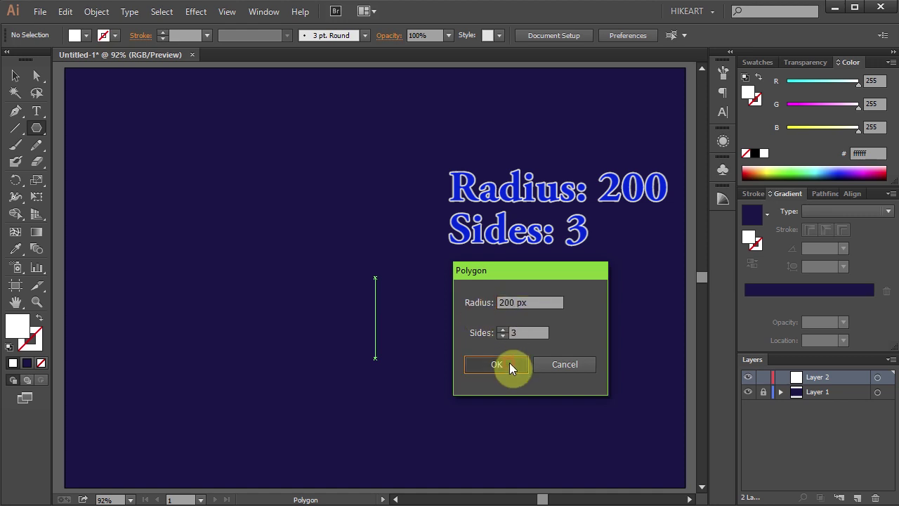
Raise the triangle's top anchor straight up to Y 166 px and make it a guide.
{"action": "key", "text": "a"}
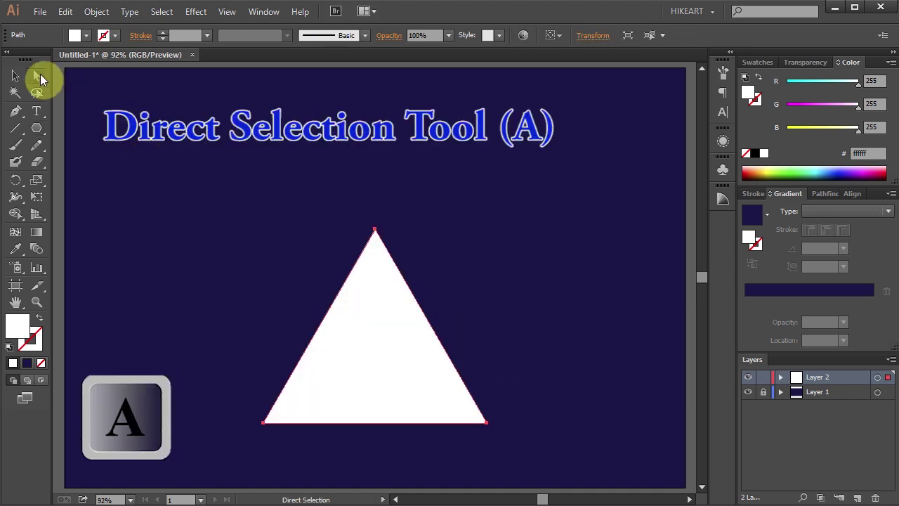
{"action": "left_click", "coordinate": [375, 231]}
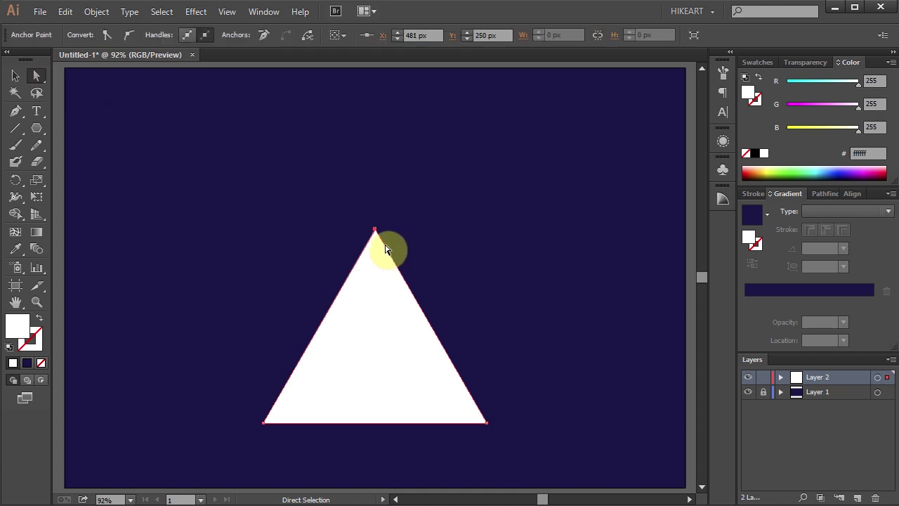
{"action": "left_click_drag", "start_coordinate": [375, 232], "coordinate": [375, 175]}
{"action": "key", "text": "shift"}
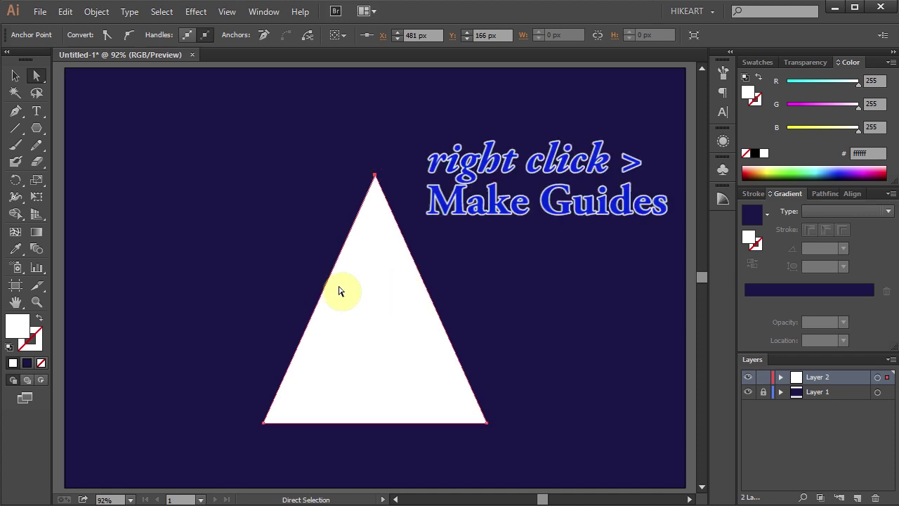
{"action": "right_click", "coordinate": [472, 239]}
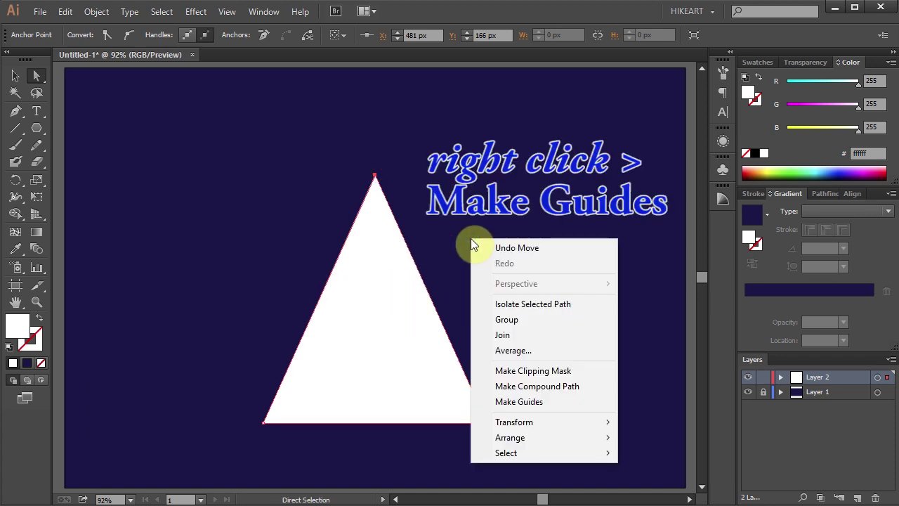
{"action": "left_click", "coordinate": [548, 402]}
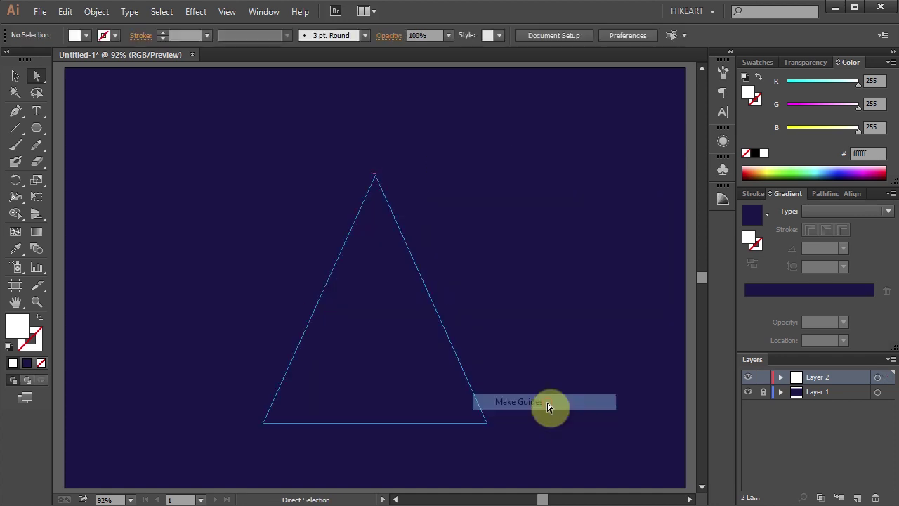
Draw a no-fill, white-stroke ellipse about 337 × 84 px centred on the triangle's base.
{"action": "left_click_drag", "start_coordinate": [36, 128], "coordinate": [105, 161]}
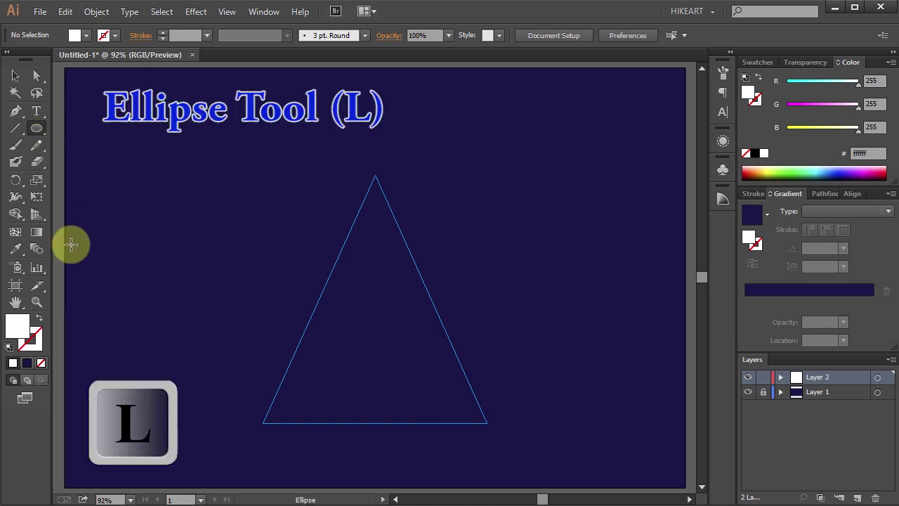
{"action": "left_click", "coordinate": [41, 321]}
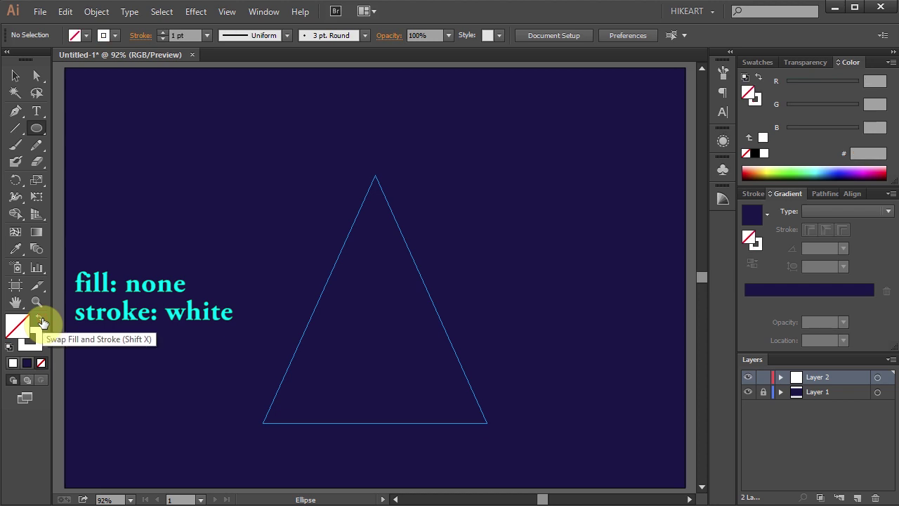
{"action": "left_click", "coordinate": [40, 336]}
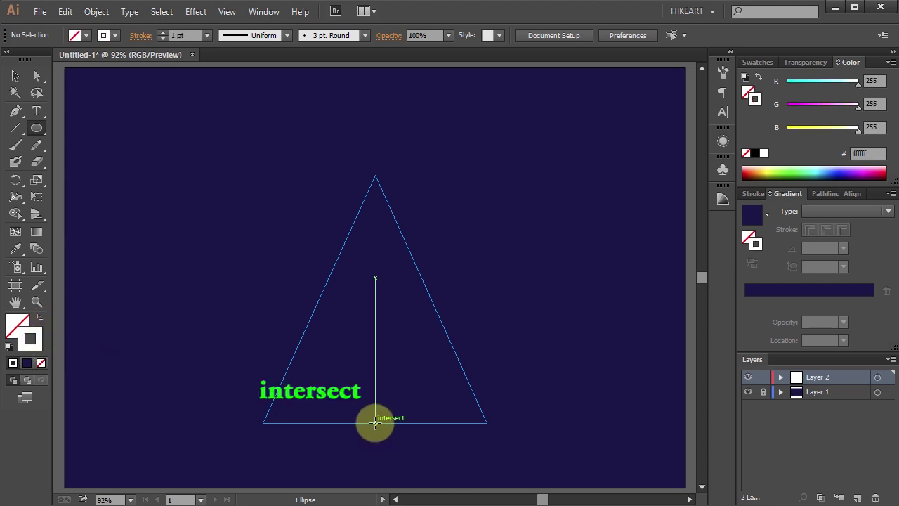
{"action": "left_click_drag", "start_coordinate": [375, 422], "coordinate": [487, 458]}
{"action": "key", "text": "alt"}
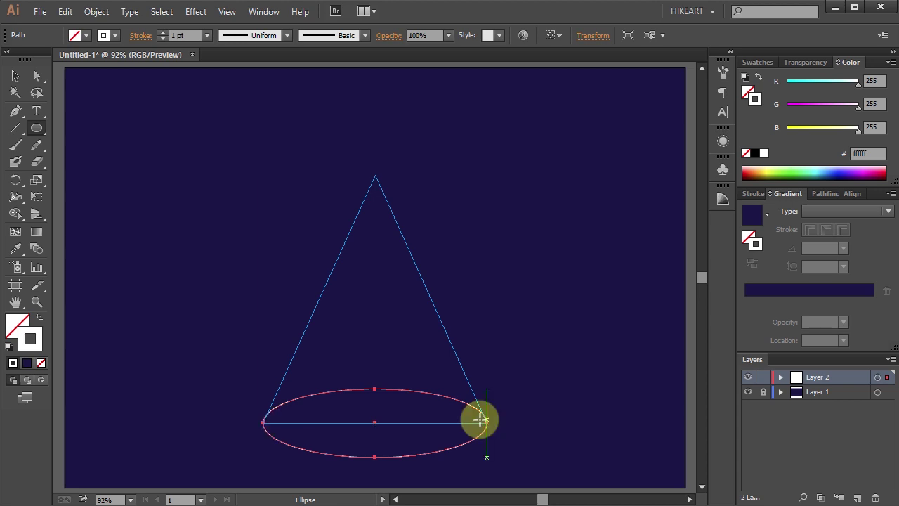
Cut the ellipse at its left and right anchors and delete the upper half.
{"action": "key", "text": "c"}
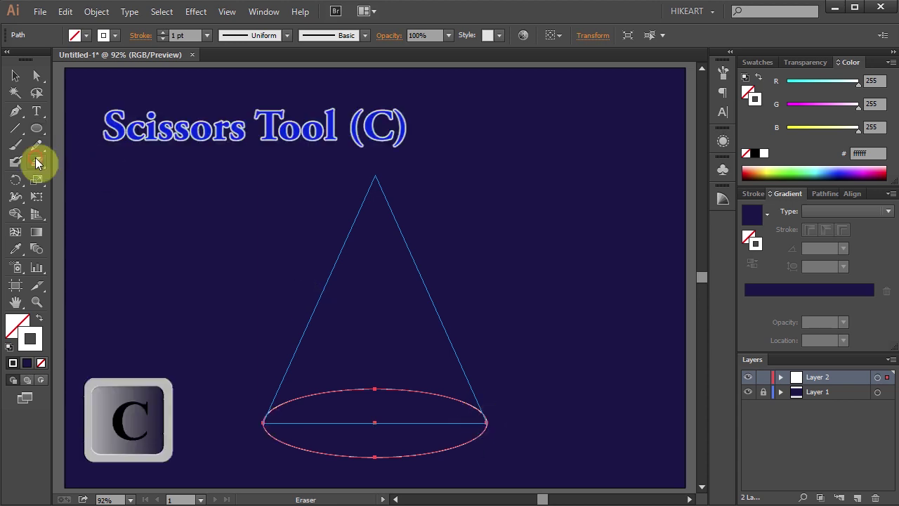
{"action": "left_click_drag", "start_coordinate": [38, 163], "coordinate": [104, 177]}
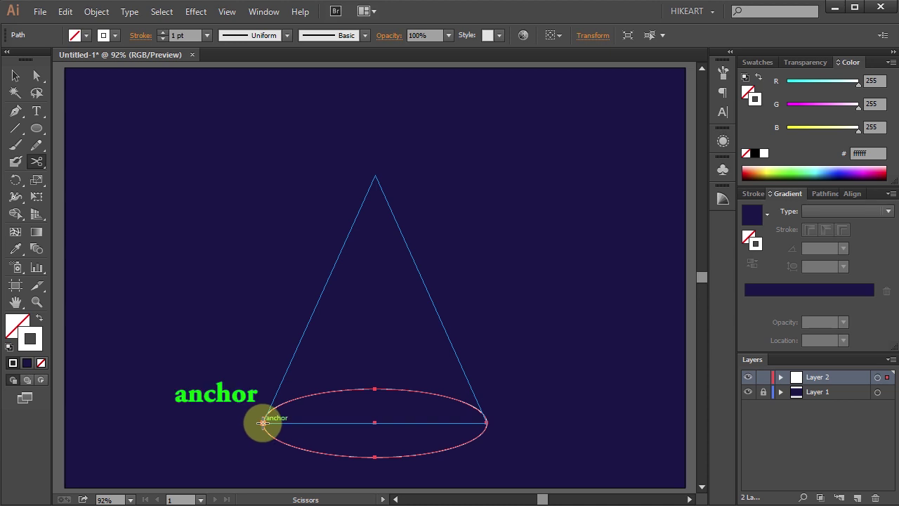
{"action": "left_click", "coordinate": [263, 422]}
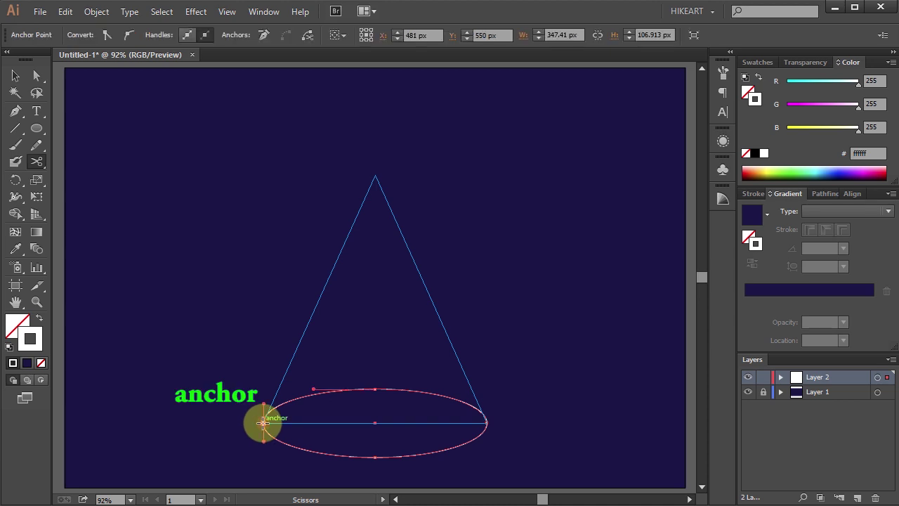
{"action": "left_click", "coordinate": [486, 422]}
{"action": "key", "text": "v"}
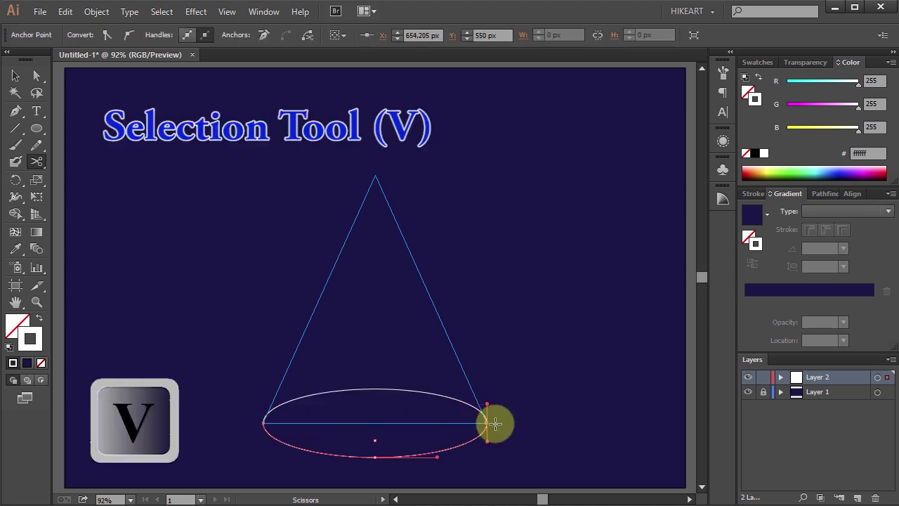
{"action": "left_click_drag", "start_coordinate": [371, 355], "coordinate": [398, 404]}
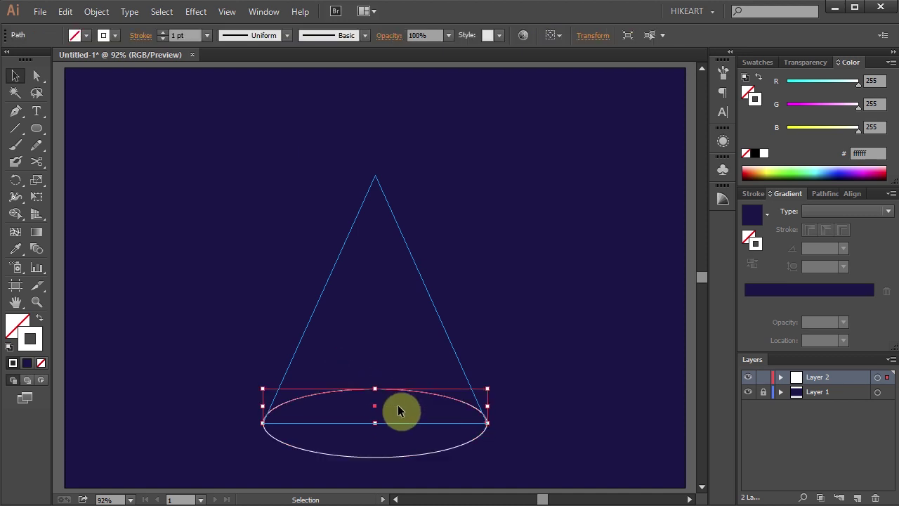
{"action": "key", "text": "Delete"}
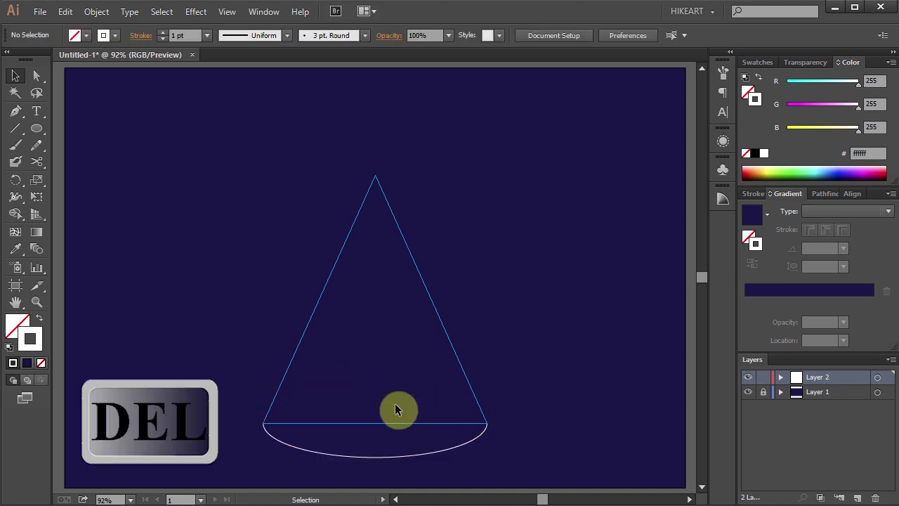
Give the remaining lower arc a 6 pt stroke weight.
{"action": "left_click", "coordinate": [412, 457]}
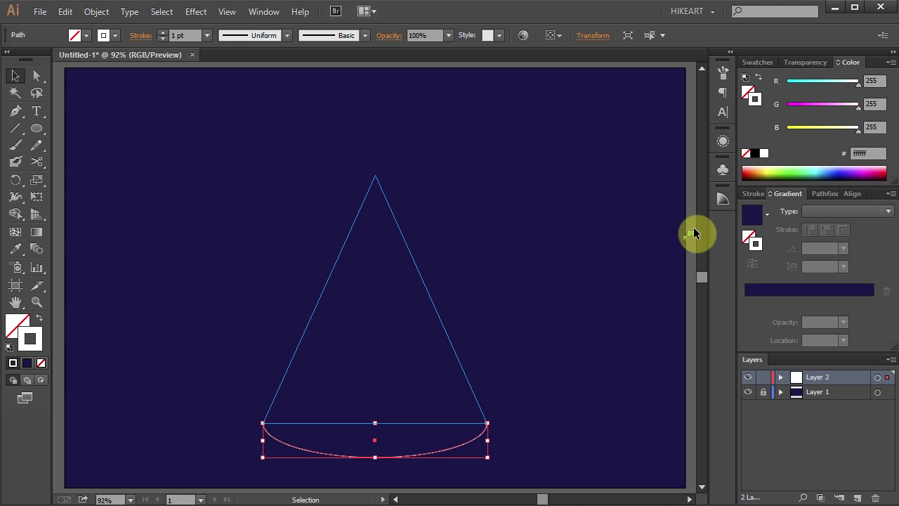
{"action": "left_click", "coordinate": [746, 194]}
{"action": "left_click", "coordinate": [262, 11]}
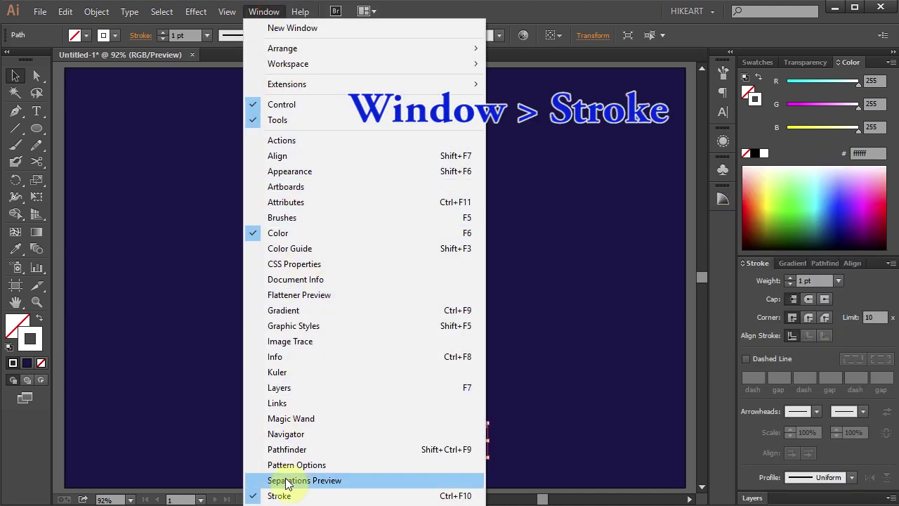
{"action": "left_click", "coordinate": [759, 285]}
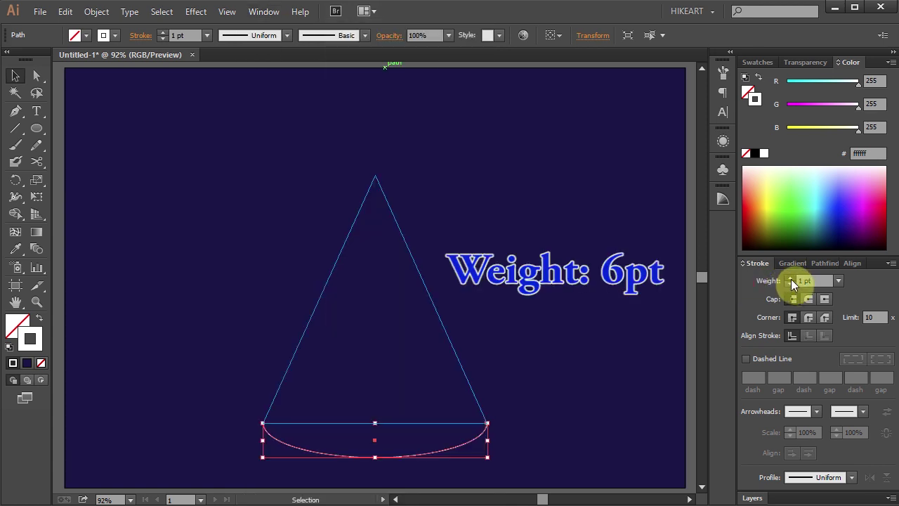
{"action": "left_click", "coordinate": [791, 278]}
{"action": "left_click", "coordinate": [791, 278]}
{"action": "left_click", "coordinate": [790, 278]}
{"action": "left_click", "coordinate": [791, 278]}
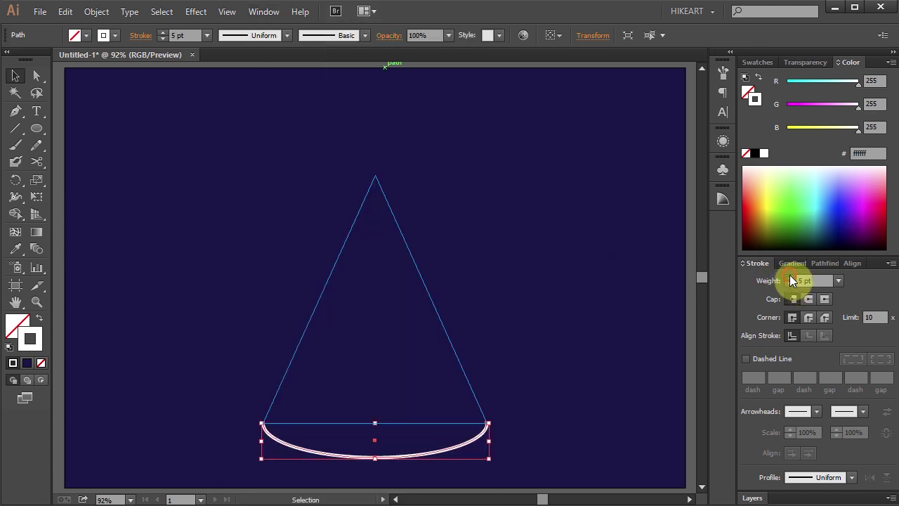
{"action": "left_click", "coordinate": [789, 278]}
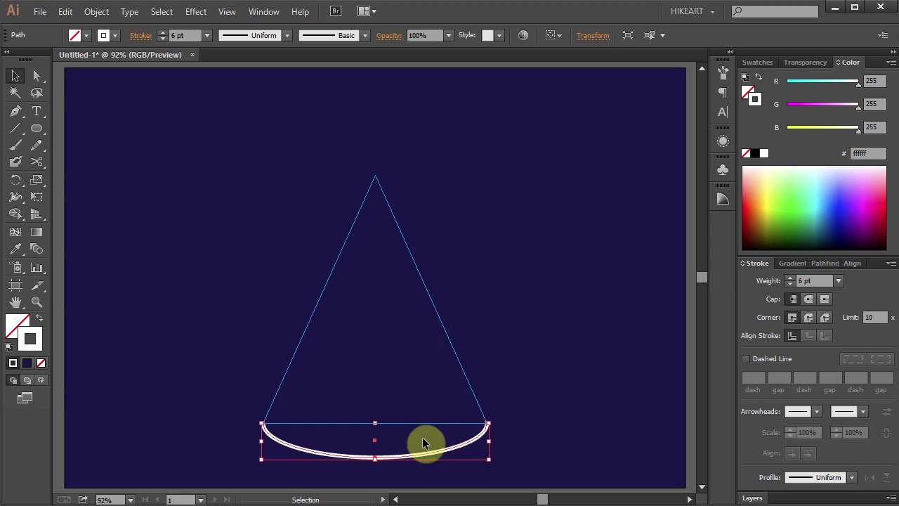
{"action": "key", "text": "ctrl+k"}
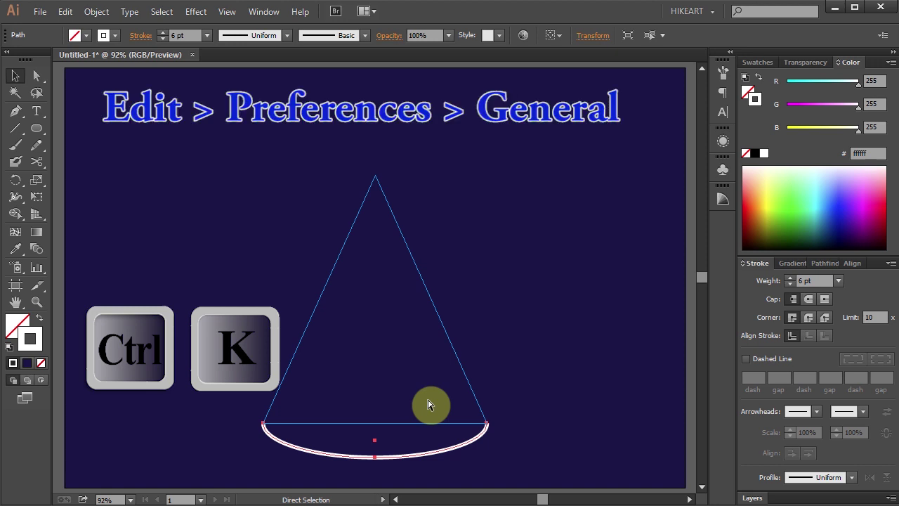
Accept the General preferences with Scale Strokes & Effects left unchecked.
{"action": "key", "text": "ctrl+k"}
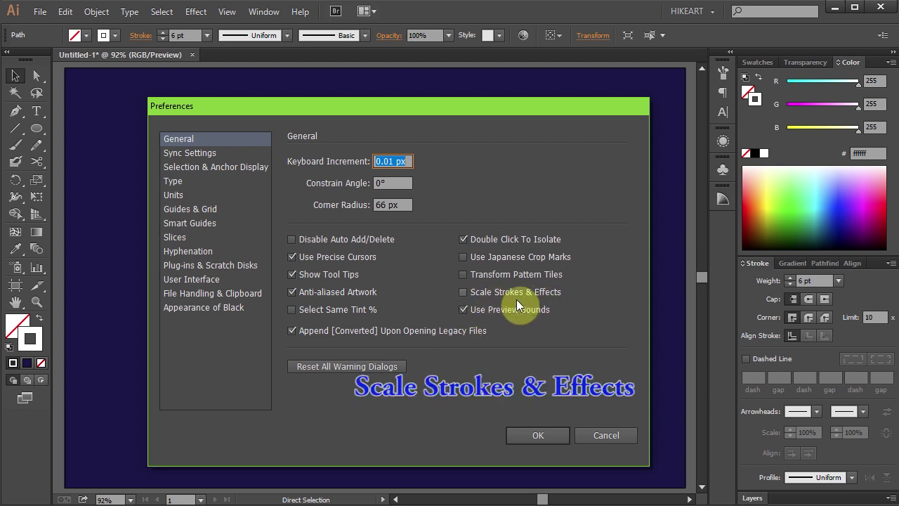
{"action": "left_click", "coordinate": [548, 435]}
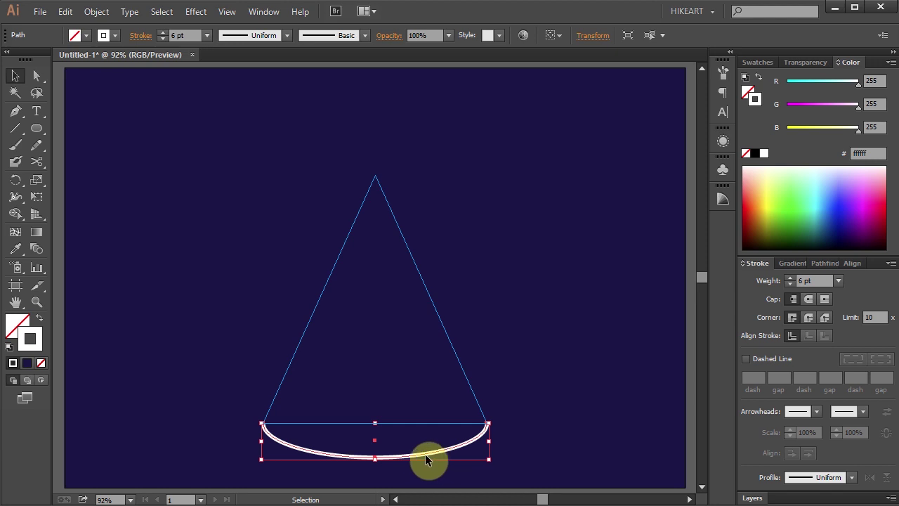
Duplicate the 6 pt arc straight up and scale the copy down just below the apex.
{"action": "key", "text": "shift+alt"}
{"action": "left_click_drag", "start_coordinate": [425, 457], "coordinate": [423, 219]}
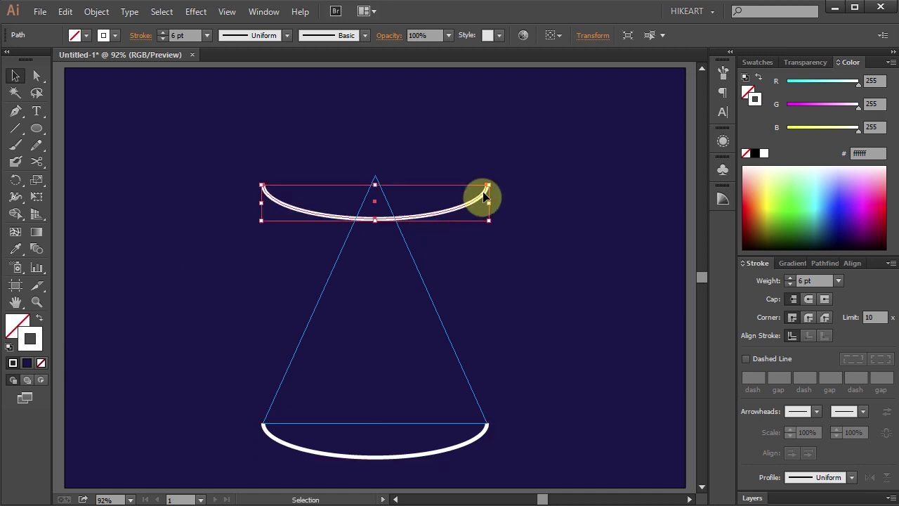
{"action": "left_click_drag", "start_coordinate": [488, 186], "coordinate": [395, 201]}
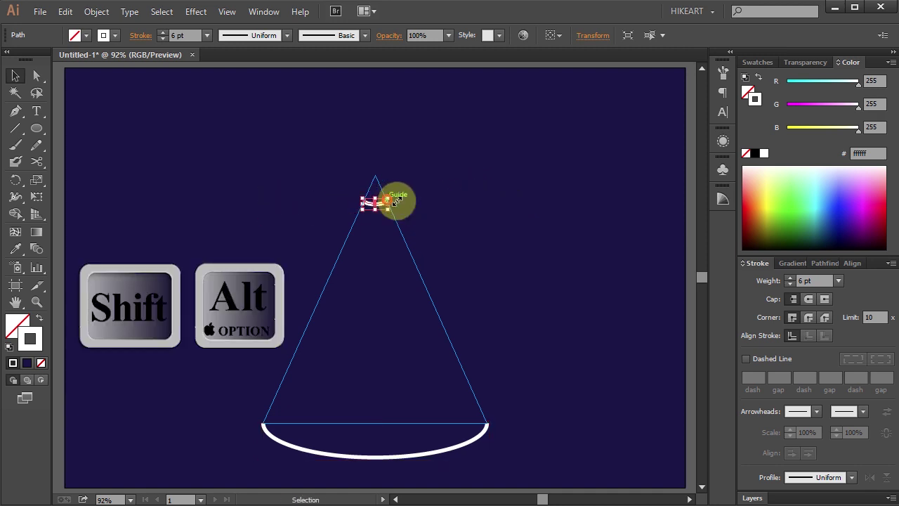
{"action": "left_click", "coordinate": [520, 324]}
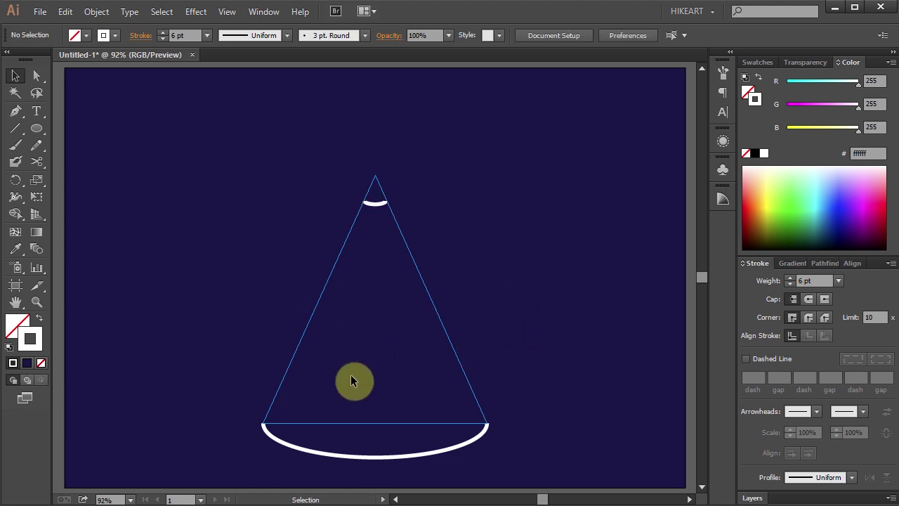
{"action": "key", "text": "a"}
{"action": "key", "text": "ctrl+a"}
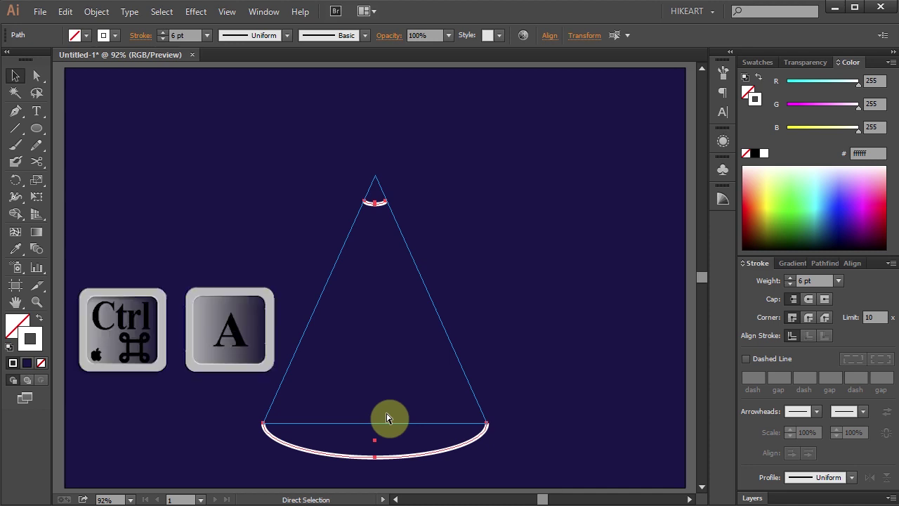
Set Blend Options spacing to Specified Steps with 4 steps.
{"action": "key", "text": "v"}
{"action": "left_click", "coordinate": [97, 12]}
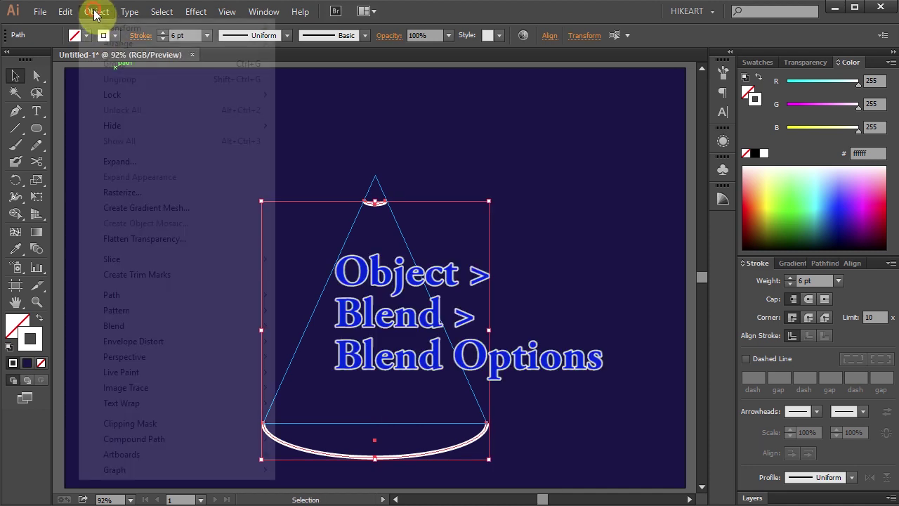
{"action": "mouse_move", "coordinate": [148, 326]}
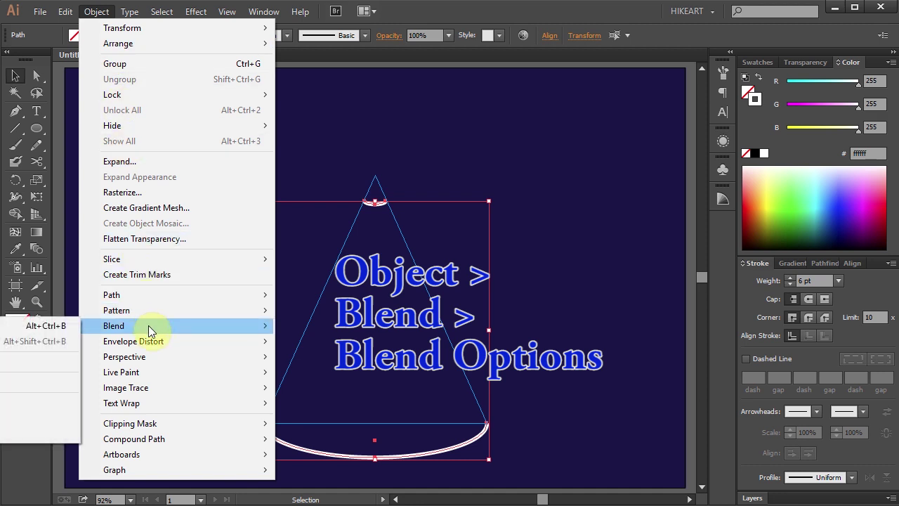
{"action": "left_click", "coordinate": [43, 363]}
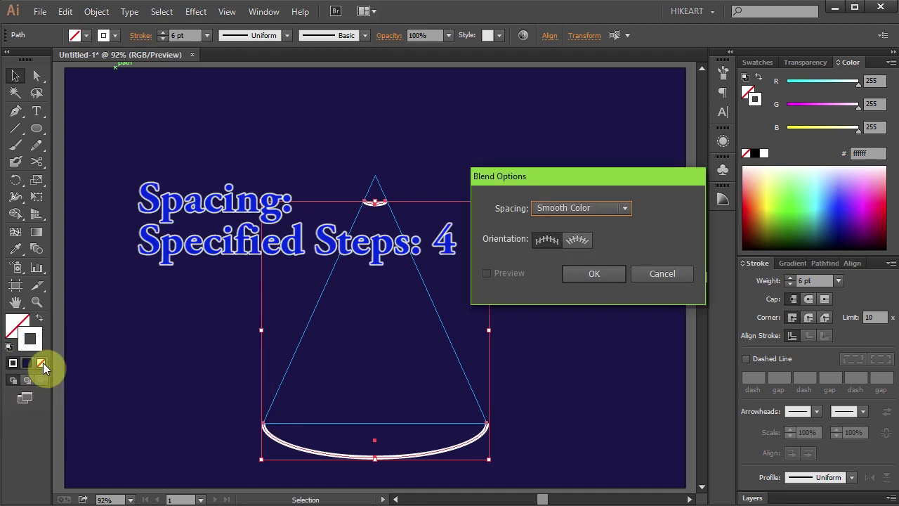
{"action": "left_click", "coordinate": [625, 205]}
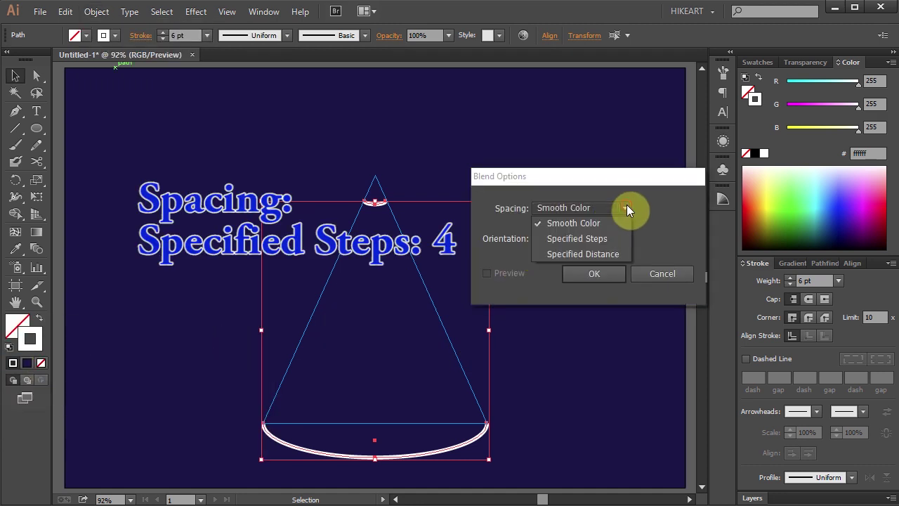
{"action": "left_click", "coordinate": [581, 239]}
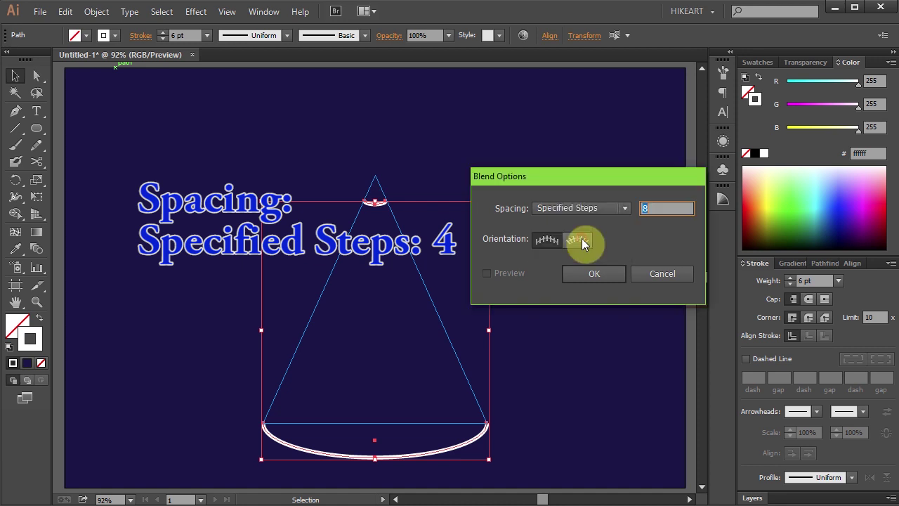
{"action": "double_click", "coordinate": [652, 209]}
{"action": "type", "text": "4"}
{"action": "left_click", "coordinate": [618, 273]}
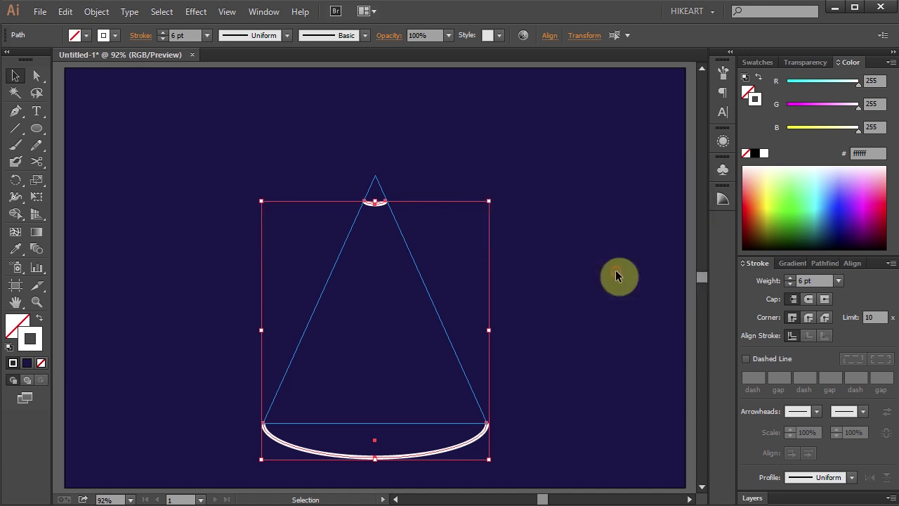
Make a blend between the base and top arcs, adding four intermediate arcs.
{"action": "left_click", "coordinate": [99, 12]}
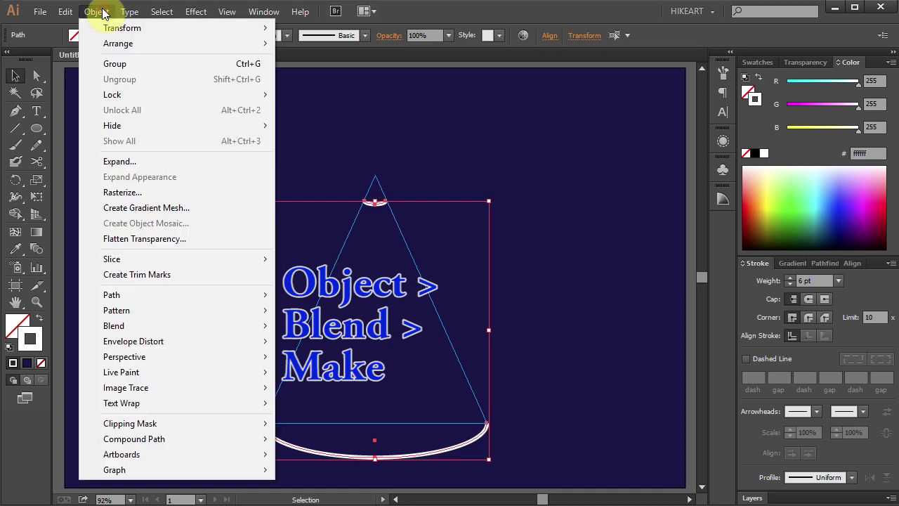
{"action": "mouse_move", "coordinate": [147, 325]}
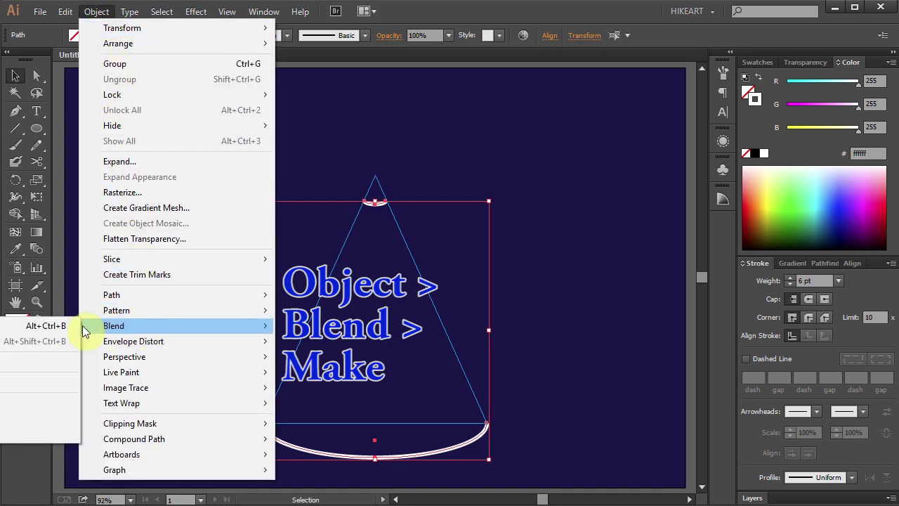
{"action": "left_click", "coordinate": [50, 325]}
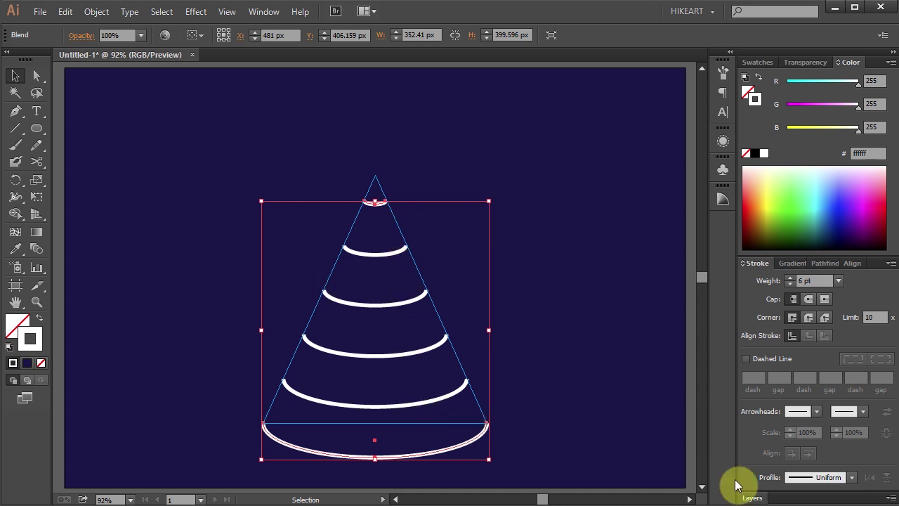
Apply Width Profile 6 to the blended arcs' strokes.
{"action": "left_click", "coordinate": [852, 480]}
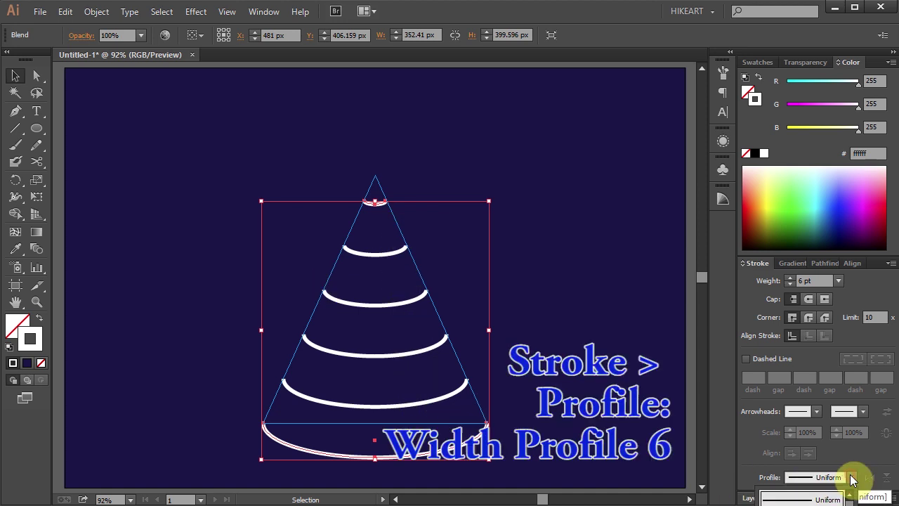
{"action": "left_click", "coordinate": [807, 495]}
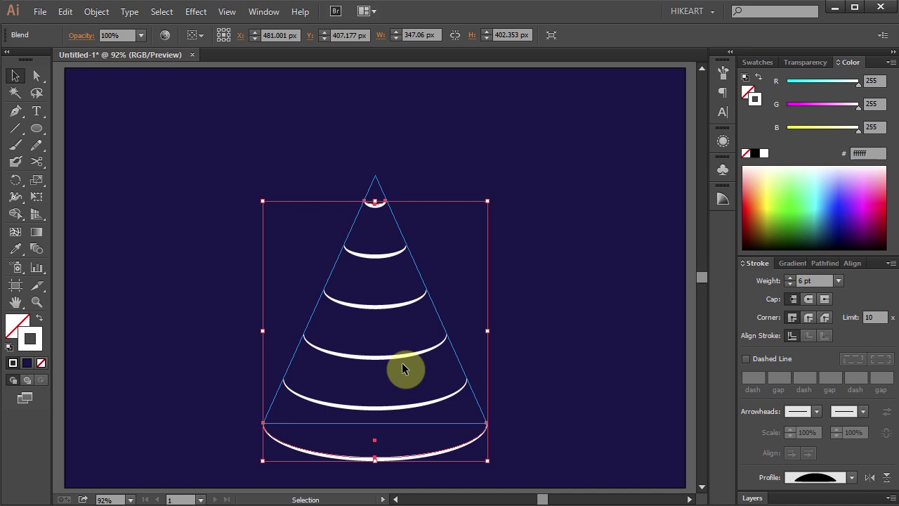
{"action": "left_click", "coordinate": [98, 12]}
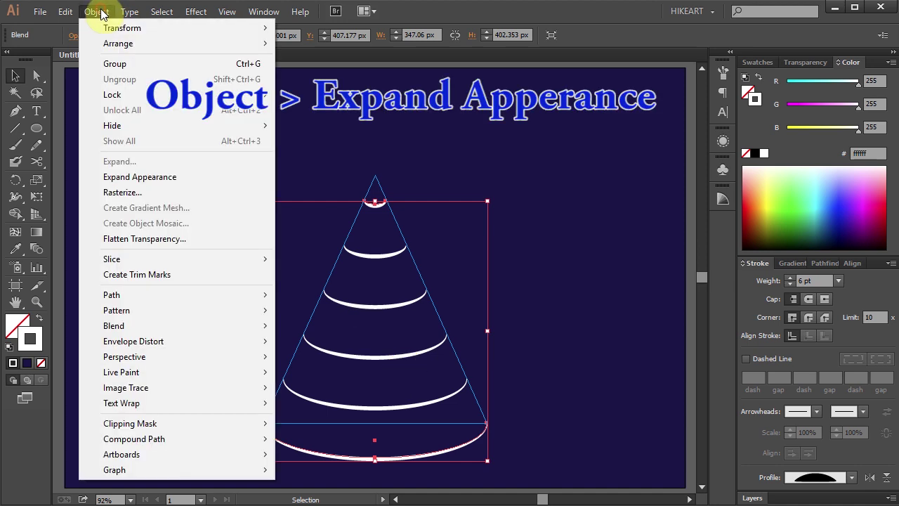
Run Expand Appearance, then Expand with Object and Fill, yielding six filled arc shapes.
{"action": "left_click", "coordinate": [186, 177]}
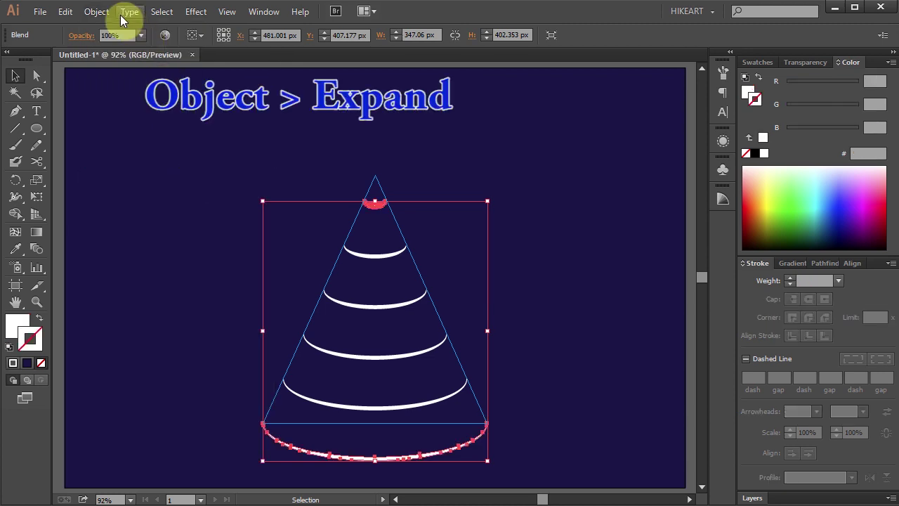
{"action": "left_click", "coordinate": [97, 11]}
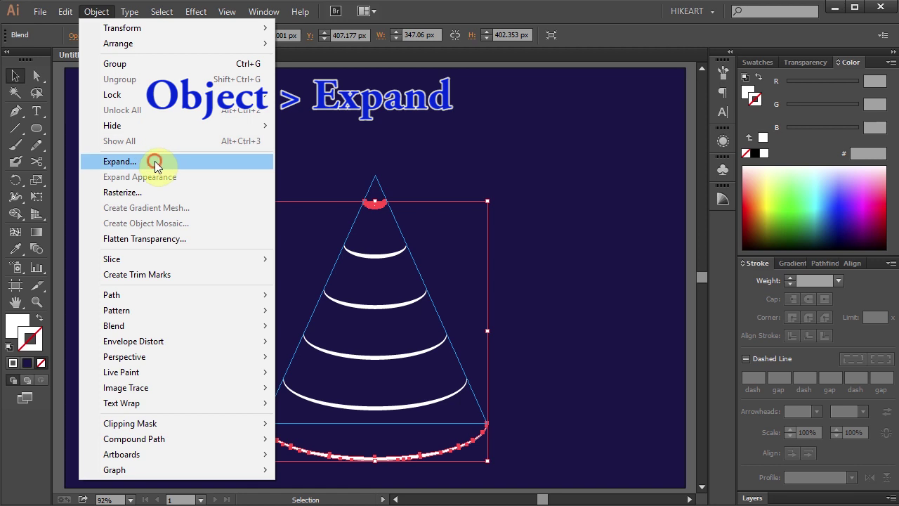
{"action": "left_click", "coordinate": [154, 161]}
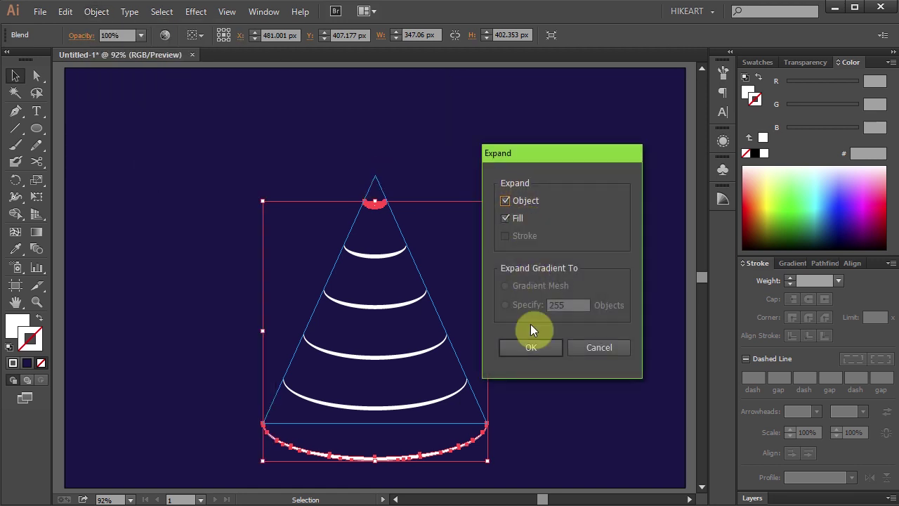
{"action": "left_click", "coordinate": [541, 352]}
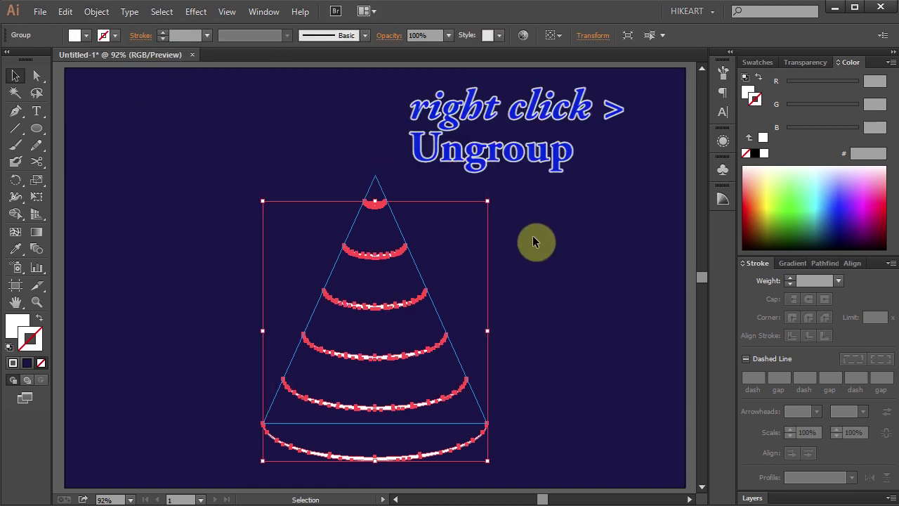
{"action": "right_click", "coordinate": [532, 235]}
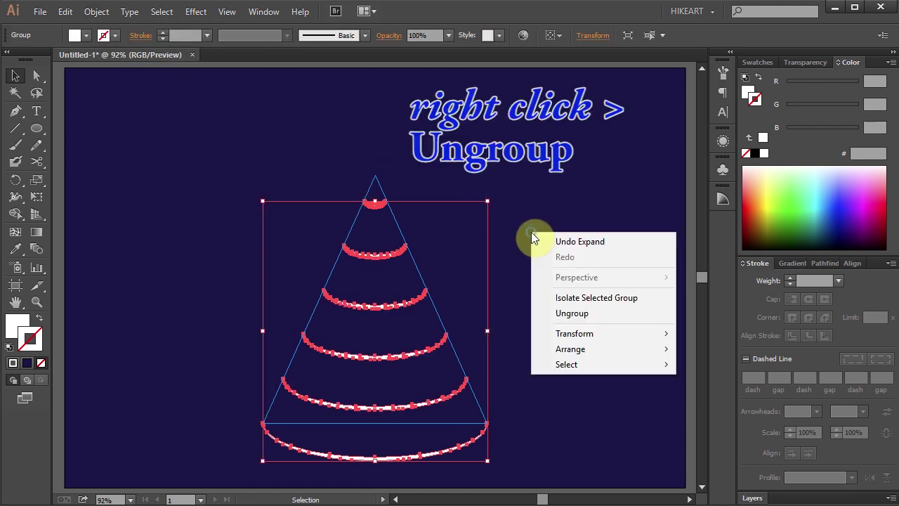
Ungroup the arcs, then tilt the second arc from the bottom and nudge it left.
{"action": "left_click", "coordinate": [570, 314]}
{"action": "left_click", "coordinate": [538, 287]}
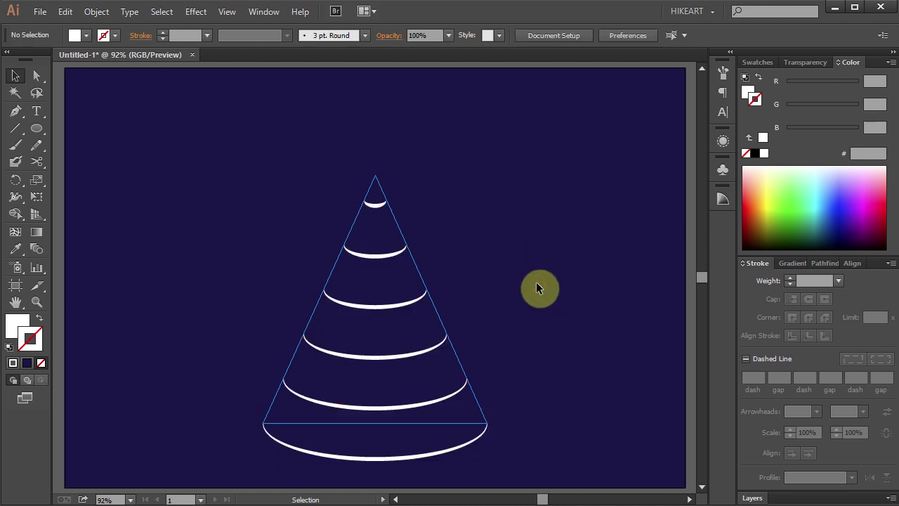
{"action": "left_click", "coordinate": [401, 409]}
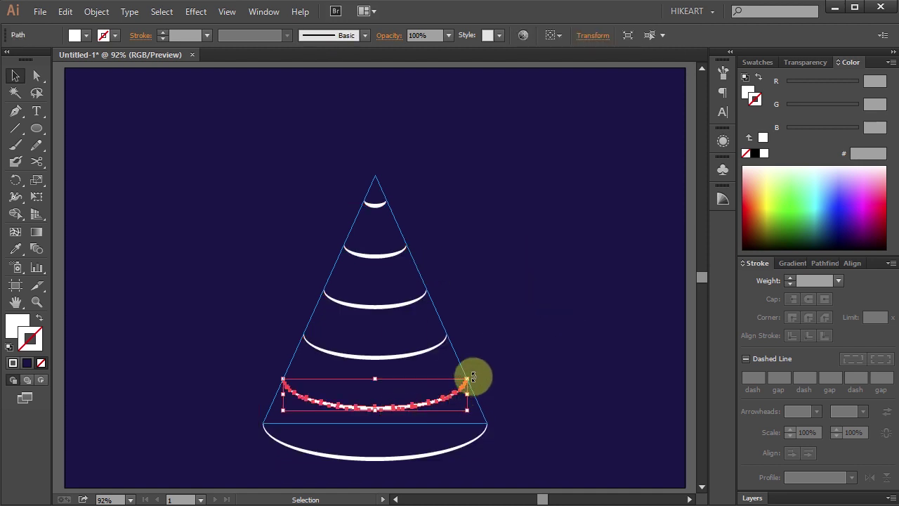
{"action": "left_click_drag", "start_coordinate": [469, 376], "coordinate": [486, 361]}
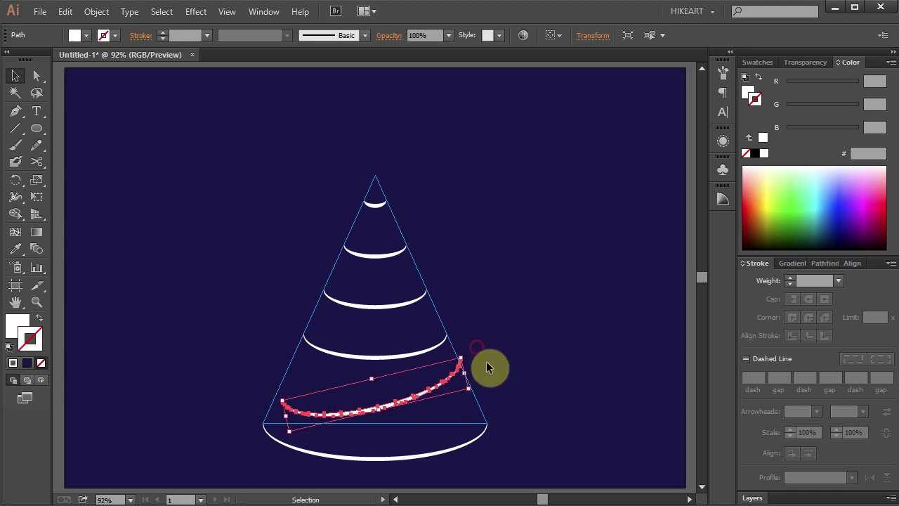
{"action": "key", "text": "Left"}
Tilt three more upper arcs to alternating angles, nudging one slightly right.
{"action": "left_click_drag", "start_coordinate": [449, 337], "coordinate": [459, 345]}
{"action": "key", "text": "Right"}
{"action": "left_click_drag", "start_coordinate": [427, 289], "coordinate": [431, 295]}
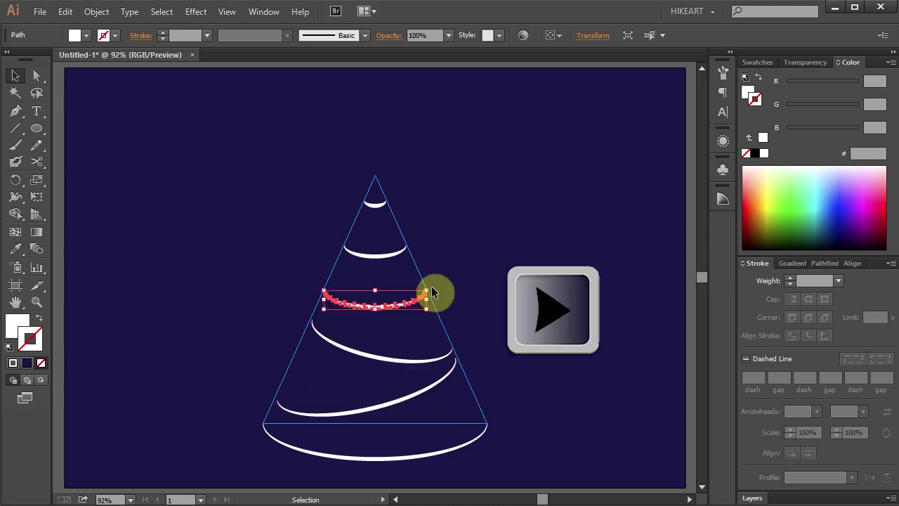
{"action": "left_click_drag", "start_coordinate": [407, 246], "coordinate": [426, 285]}
Hide the cone guide lines and select all six white arcs.
{"action": "key", "text": "ctrl+semicolon"}
{"action": "left_click", "coordinate": [606, 417]}
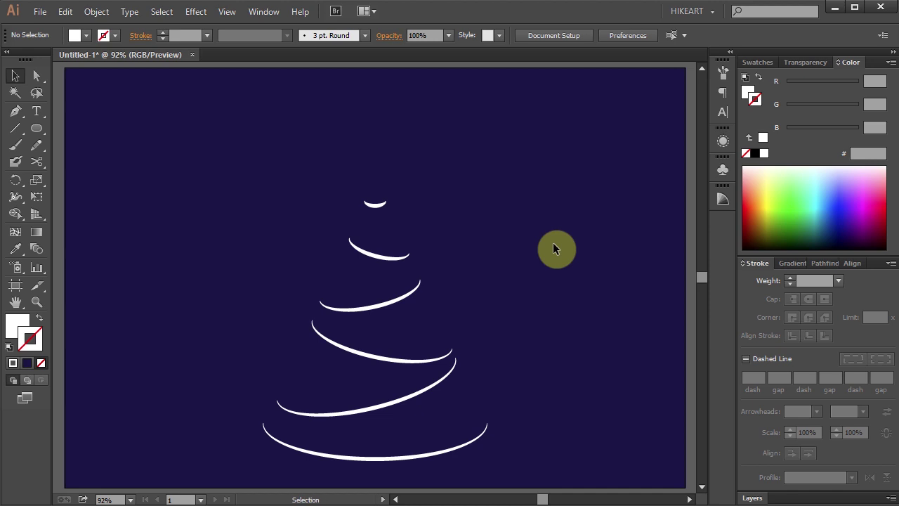
{"action": "left_click_drag", "start_coordinate": [221, 184], "coordinate": [521, 474]}
Paste a copy of the six arcs in front and give them a white Outer Glow effect.
{"action": "key", "text": "ctrl+c"}
{"action": "key", "text": "ctrl+f"}
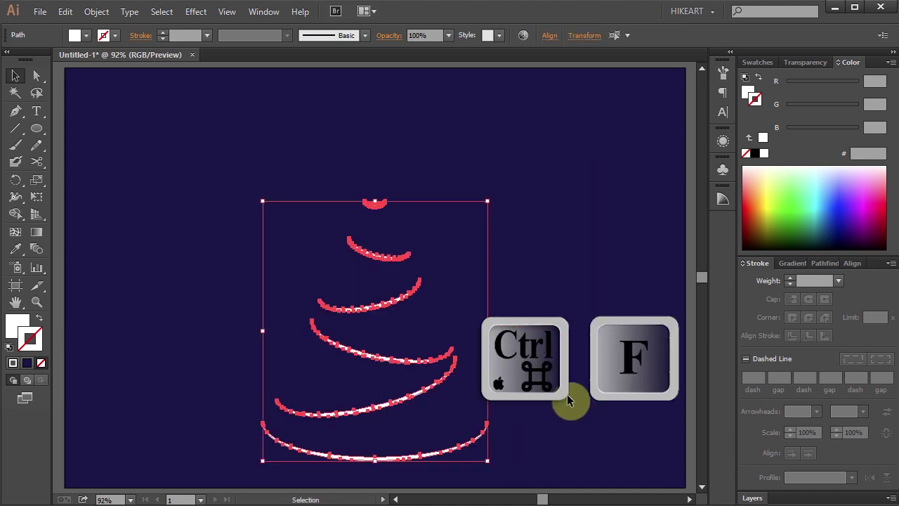
{"action": "left_click", "coordinate": [197, 11]}
{"action": "mouse_move", "coordinate": [241, 172]}
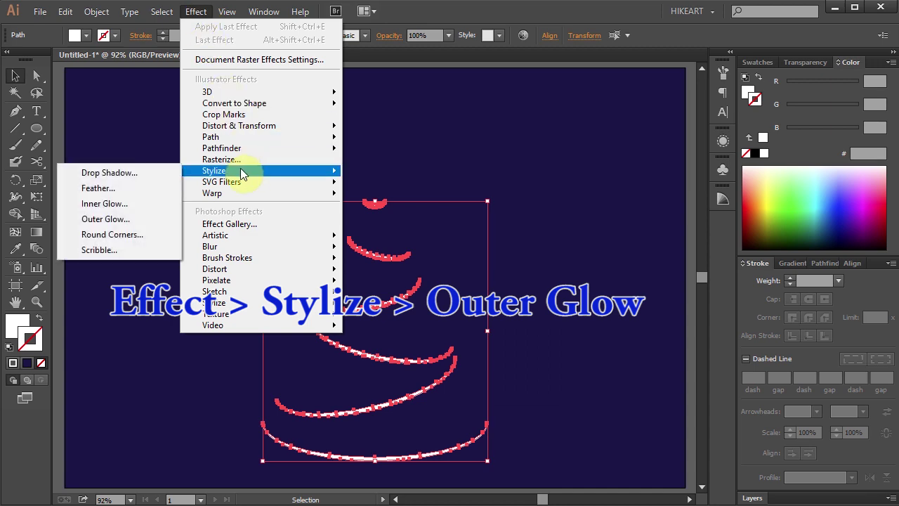
{"action": "left_click", "coordinate": [118, 223]}
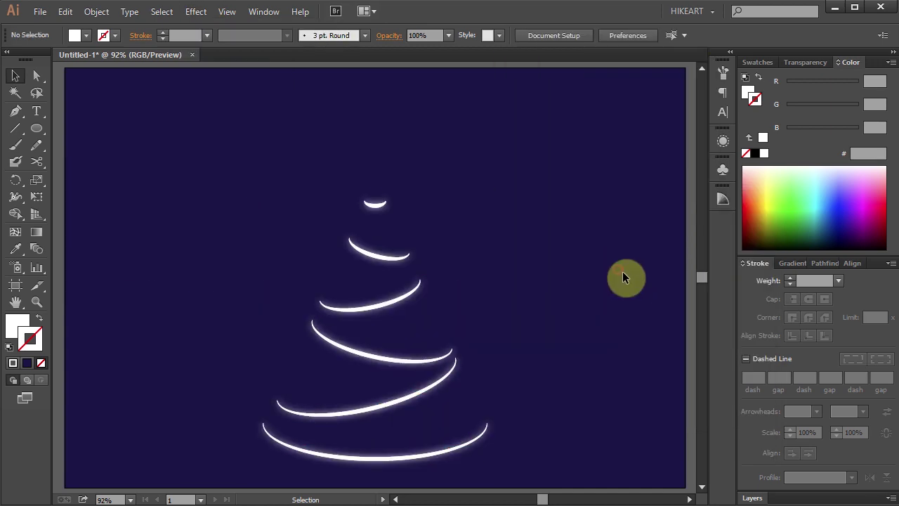
{"action": "left_click_drag", "start_coordinate": [245, 173], "coordinate": [517, 476]}
{"action": "left_click", "coordinate": [617, 440]}
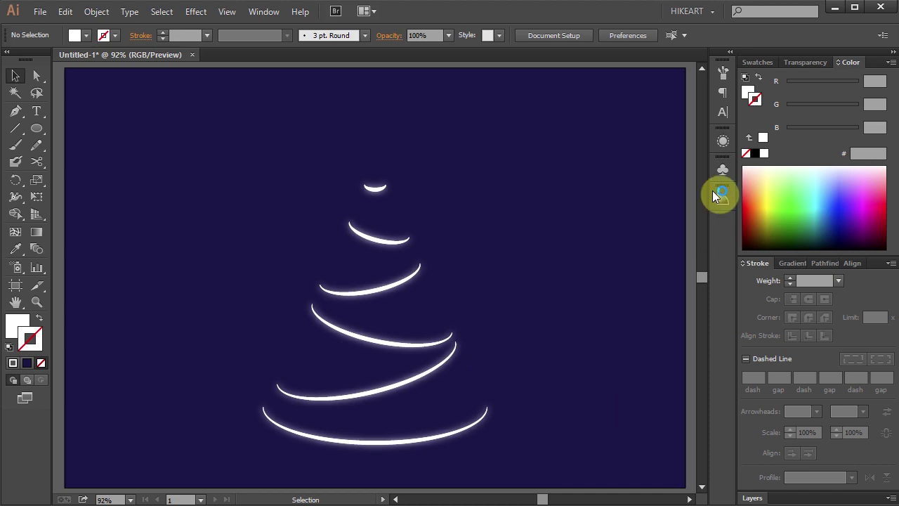
Load the Snowflake 2 symbol from the Nature library and spray stars around the tree.
{"action": "left_click", "coordinate": [724, 168]}
{"action": "left_click", "coordinate": [544, 361]}
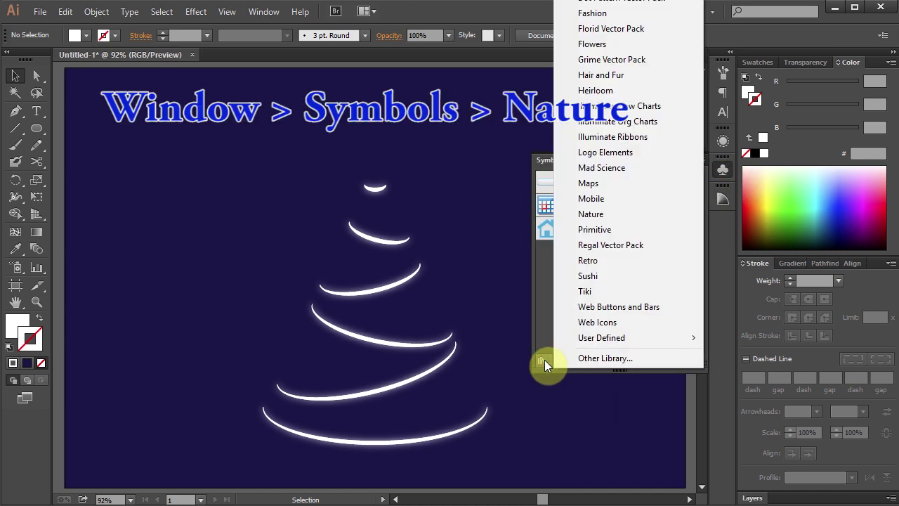
{"action": "left_click", "coordinate": [594, 215]}
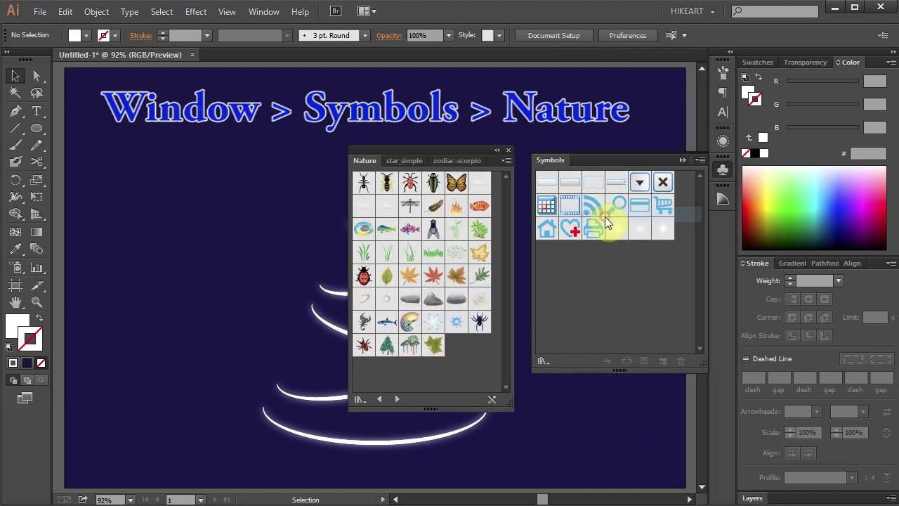
{"action": "left_click", "coordinate": [456, 323]}
{"action": "left_click", "coordinate": [509, 150]}
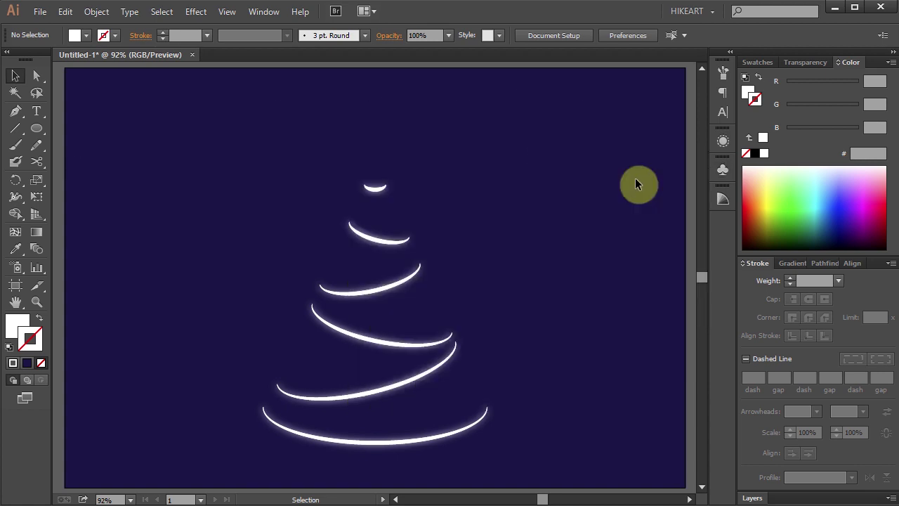
{"action": "key", "text": "shift+l"}
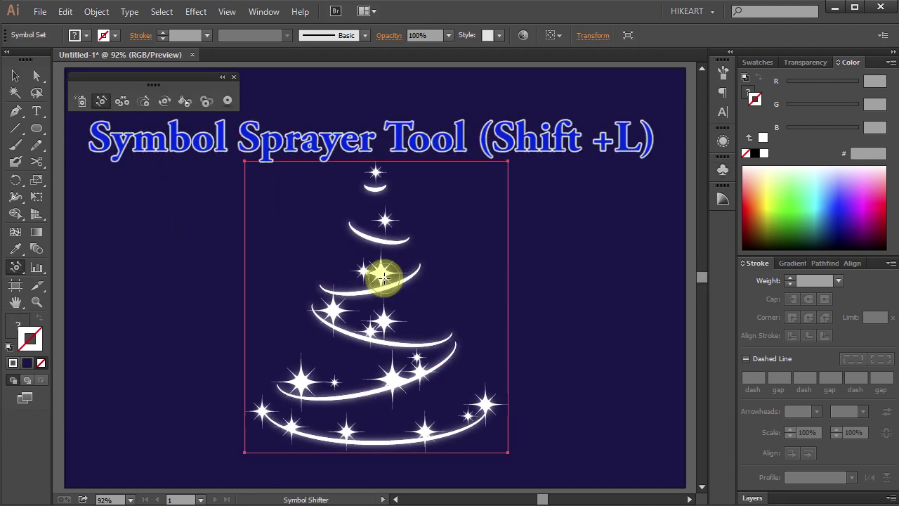
{"action": "left_click_drag", "start_coordinate": [423, 417], "coordinate": [381, 377]}
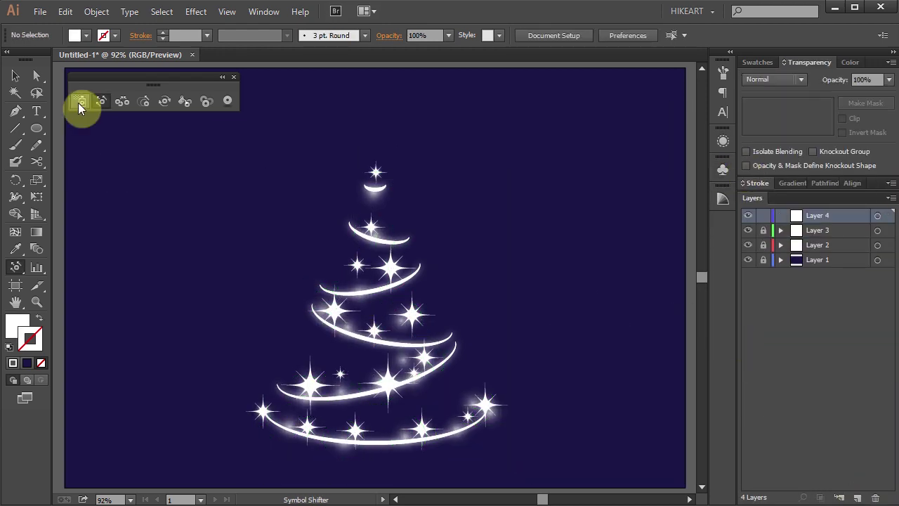
Place a starburst symbol at the top of the tree.
{"action": "left_click", "coordinate": [624, 227]}
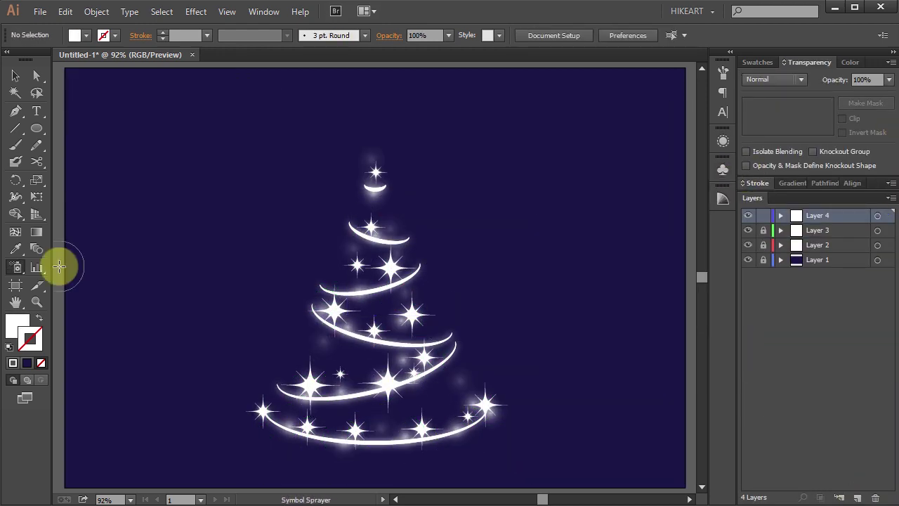
{"action": "left_click_drag", "start_coordinate": [572, 141], "coordinate": [566, 142]}
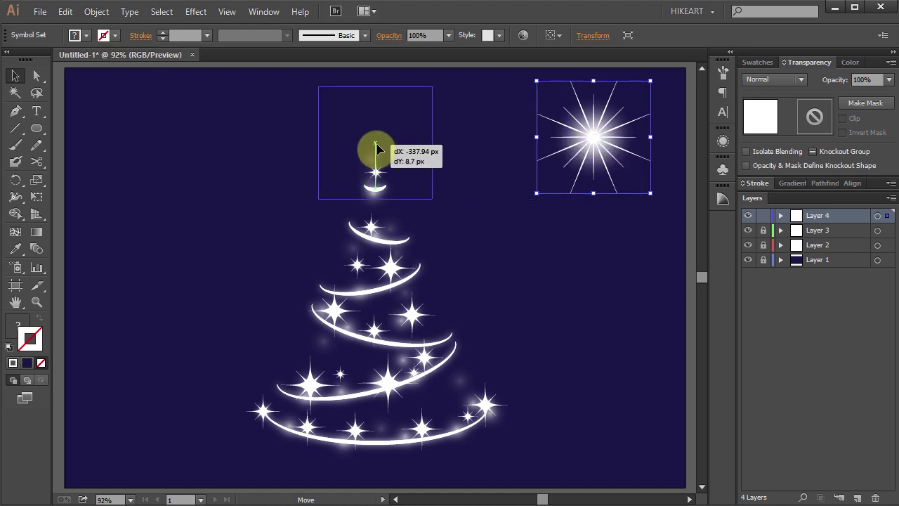
{"action": "left_click_drag", "start_coordinate": [376, 145], "coordinate": [376, 147]}
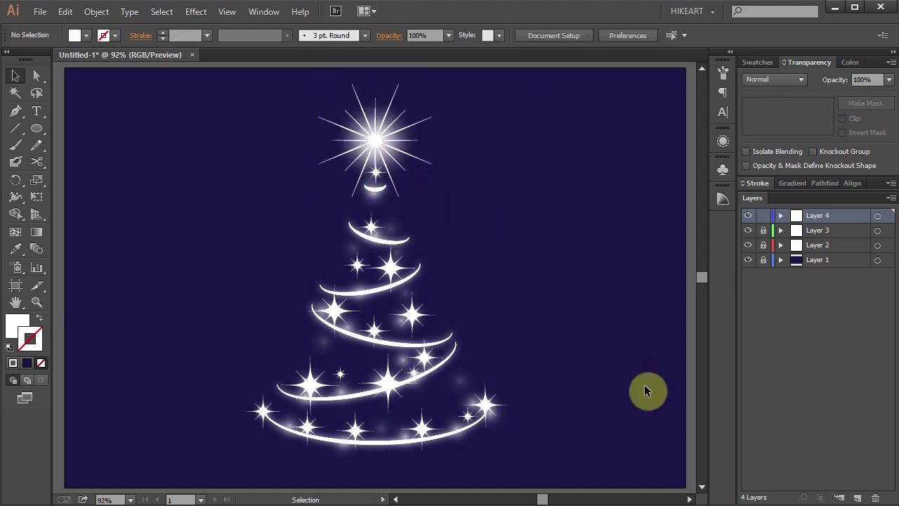